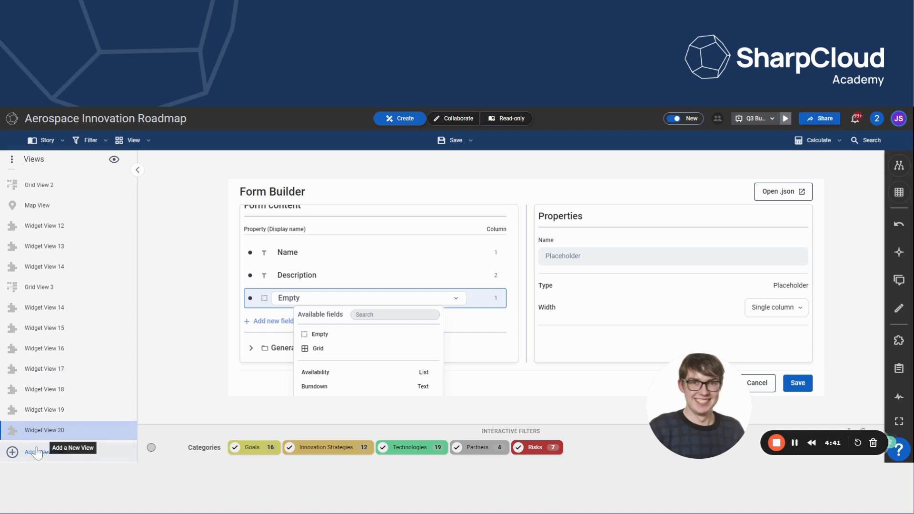
Add a new Widget view to the story and load the Smart Form plugin in it.
click(37, 453)
scroll(478, 313, down, 1)
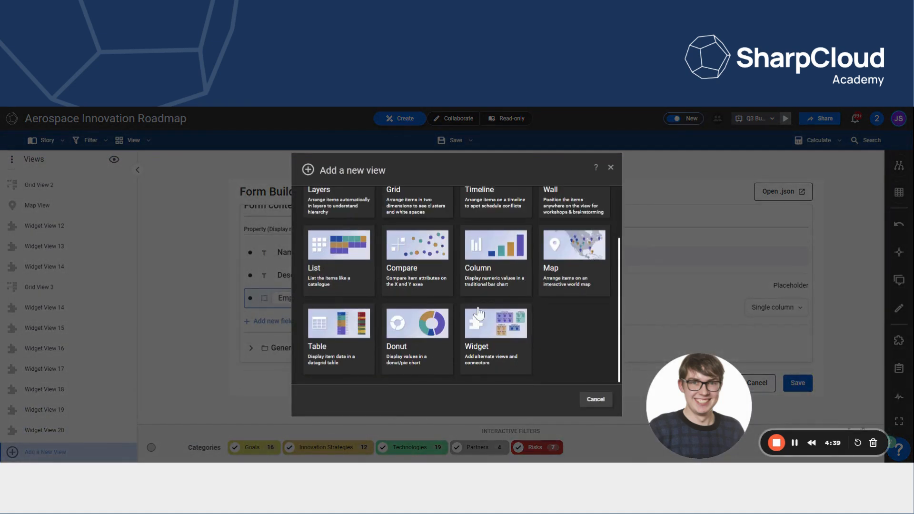
click(491, 341)
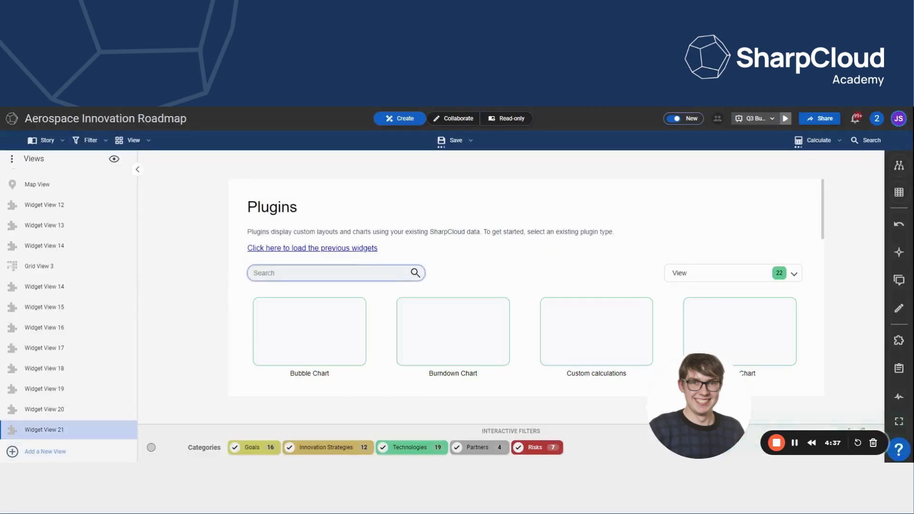
click(363, 248)
scroll(488, 346, down, 7)
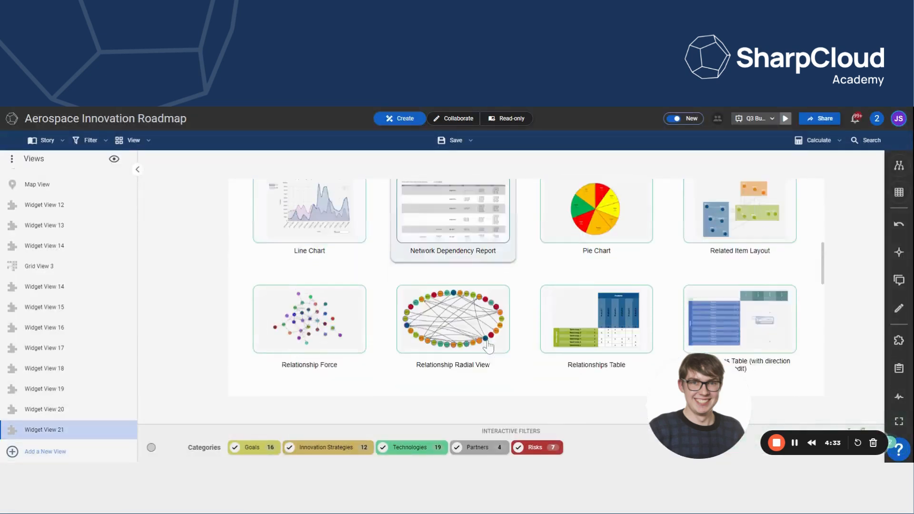
scroll(488, 346, down, 5)
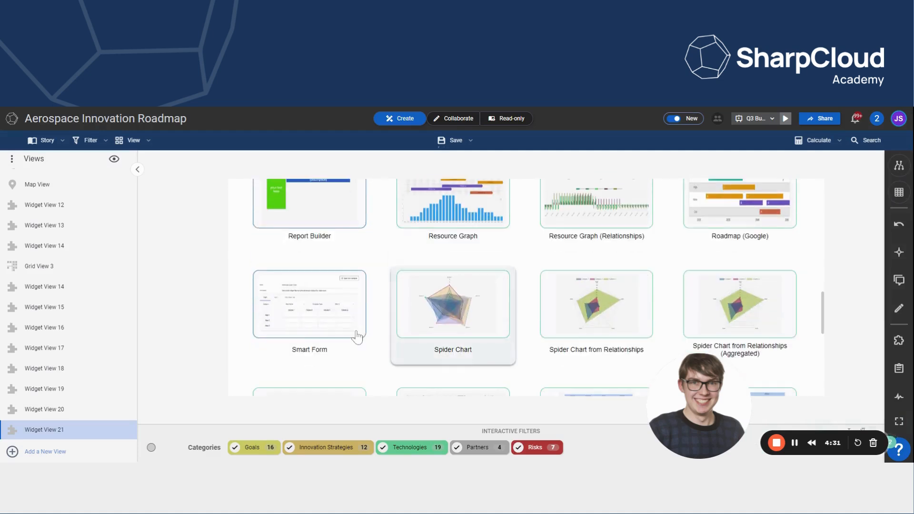
click(328, 323)
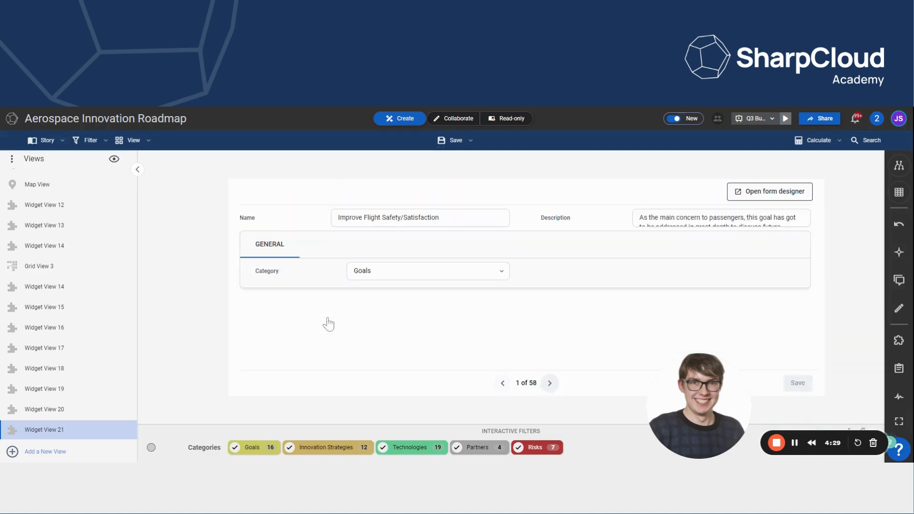
Open the form designer and expand the General tab to show its fields.
click(752, 197)
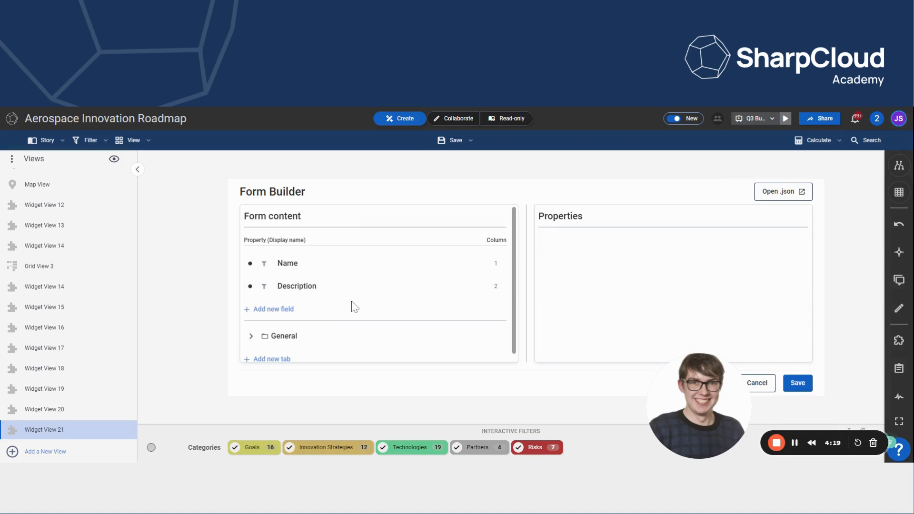
scroll(353, 306, down, 1)
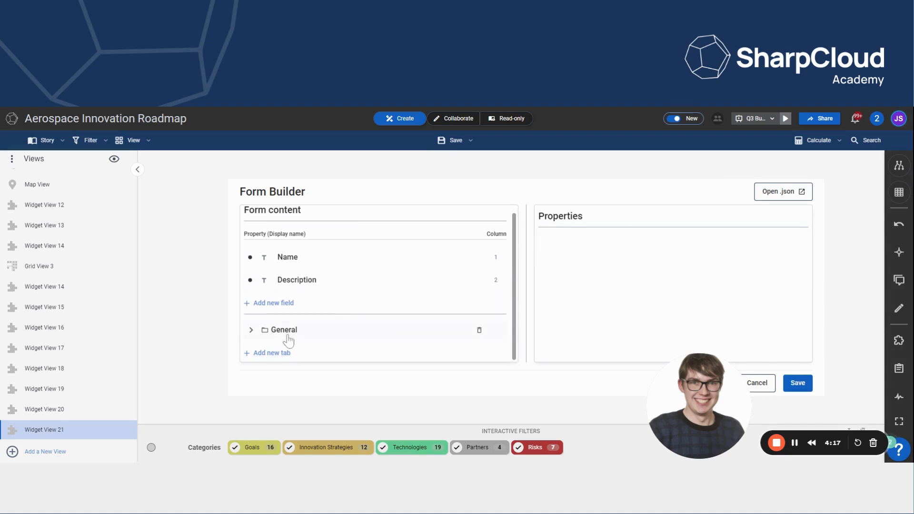
click(251, 330)
scroll(332, 312, down, 2)
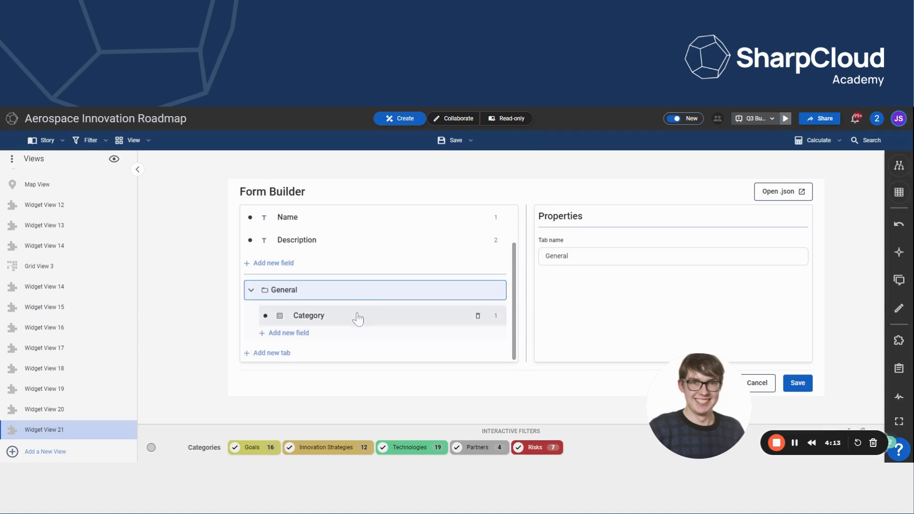
Add a new field below Description, outside the tabs, and assign it the Availability attribute.
click(269, 263)
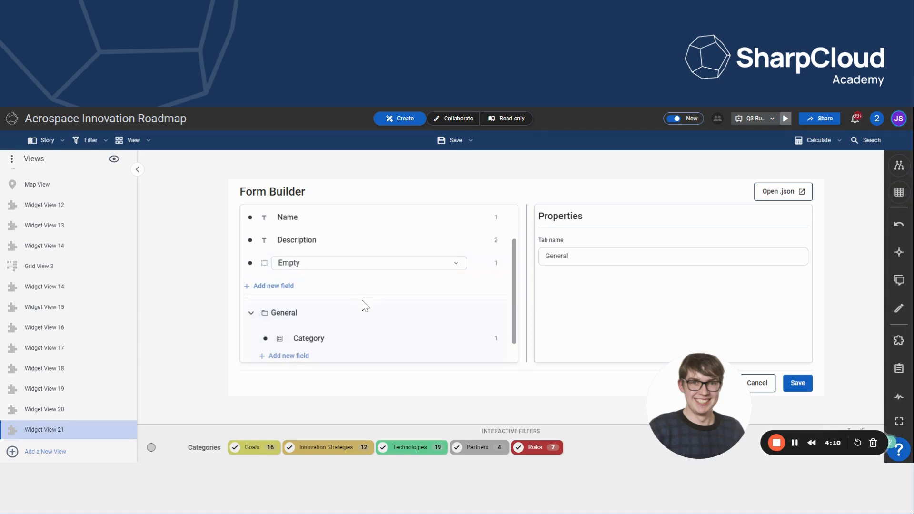
click(342, 267)
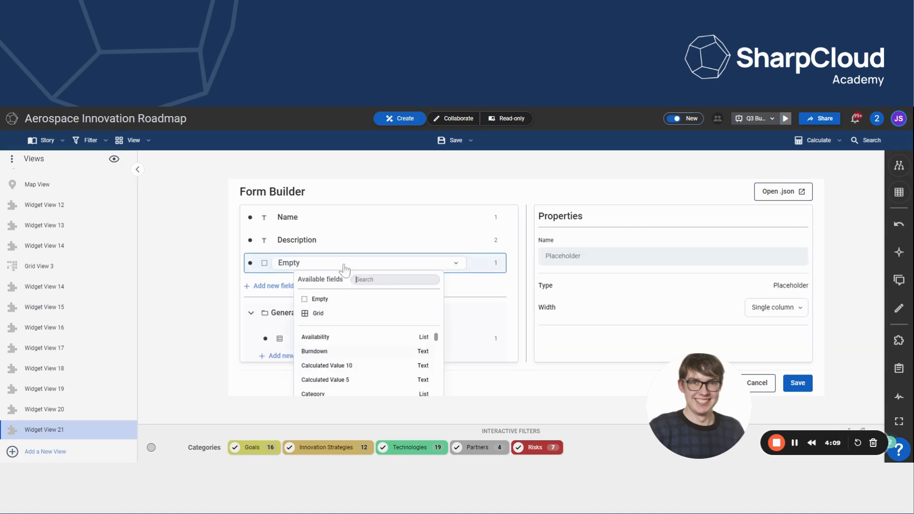
click(341, 343)
Add a new tab below General and name it Dates.
scroll(286, 347, down, 1)
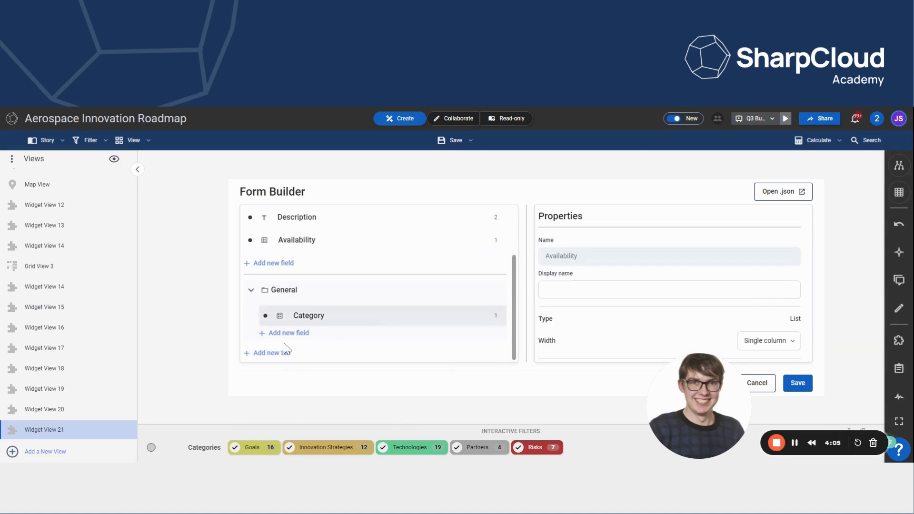
click(264, 353)
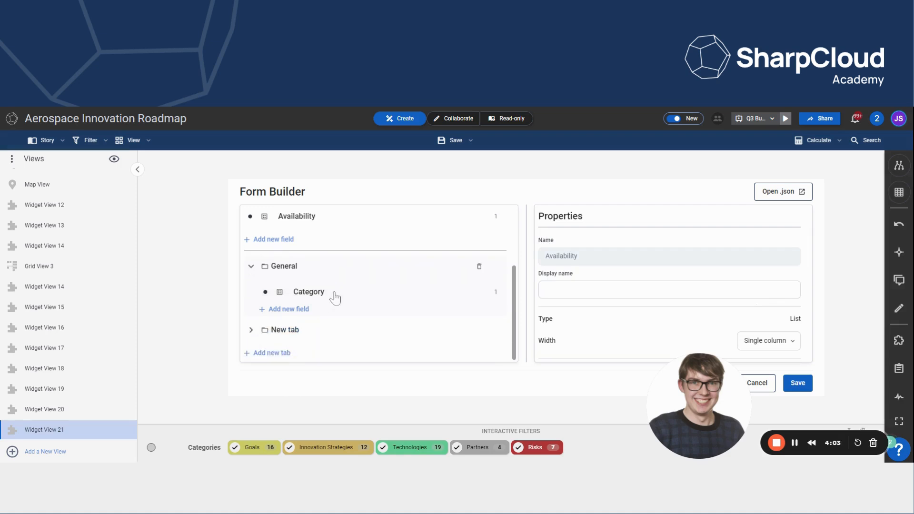
click(282, 332)
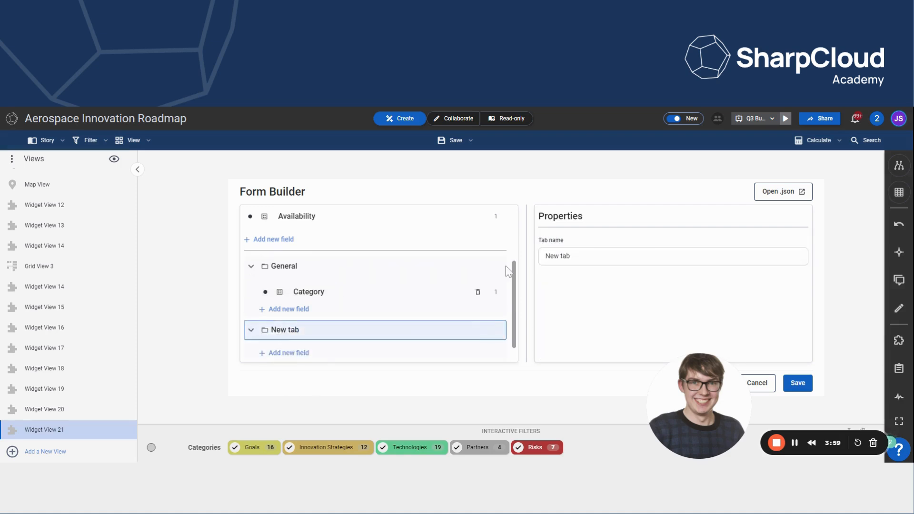
click(802, 261)
key(BackSpace)
key(BackSpace)
key(BackSpace)
key(BackSpace)
key(BackSpace)
key(BackSpace)
key(BackSpace)
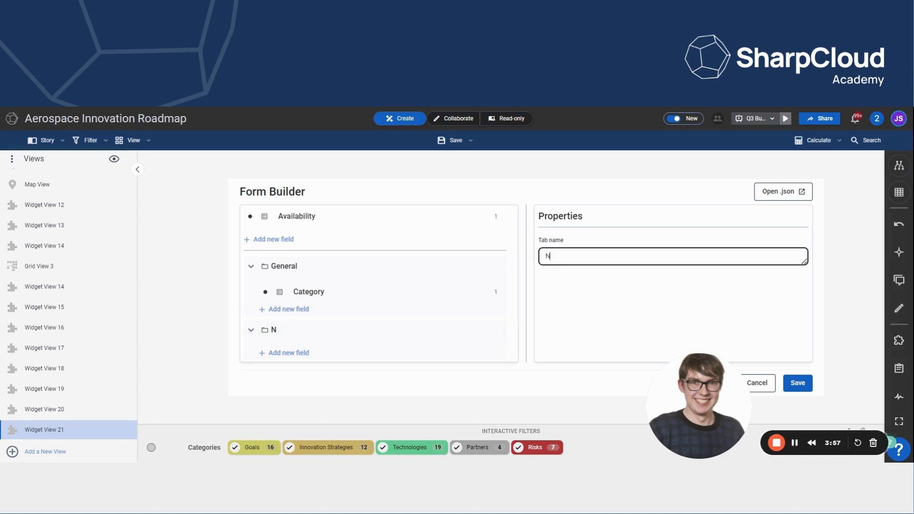
text(Dates)
Add a field to the Dates tab and assign it the Availability attribute.
click(289, 356)
scroll(333, 333, down, 1)
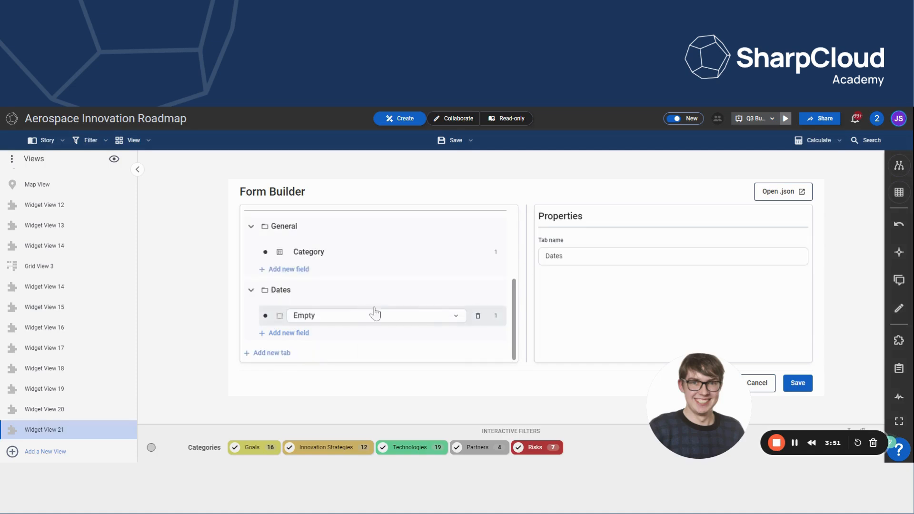
click(458, 316)
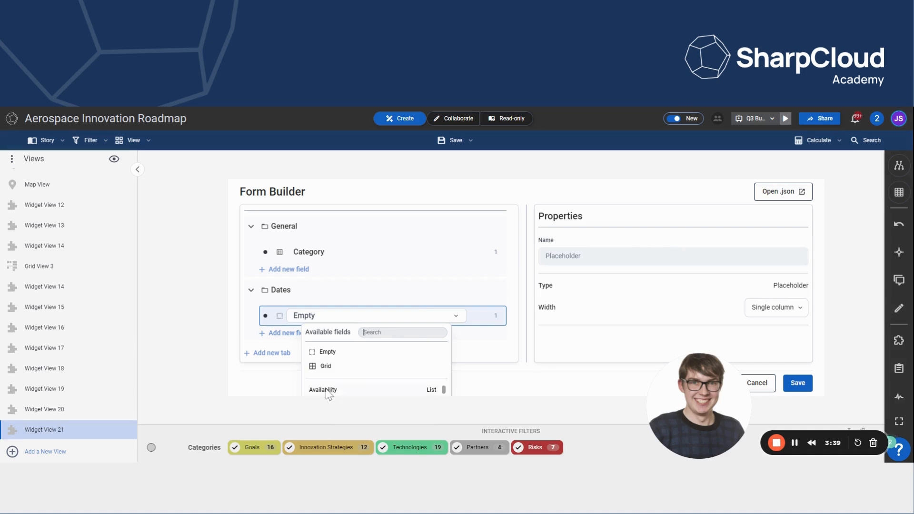
click(326, 391)
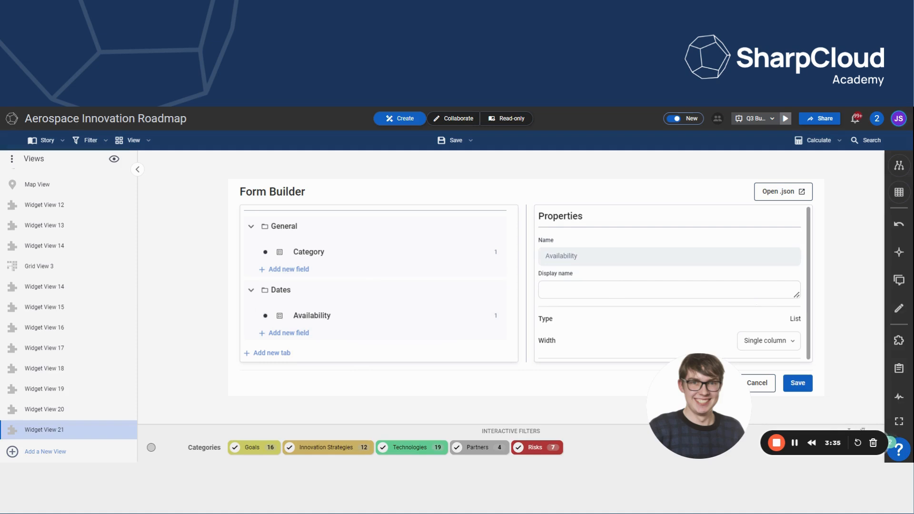
Set the Dates tab's Availability field display name to "What is the availability of this item?" and save the form.
click(618, 288)
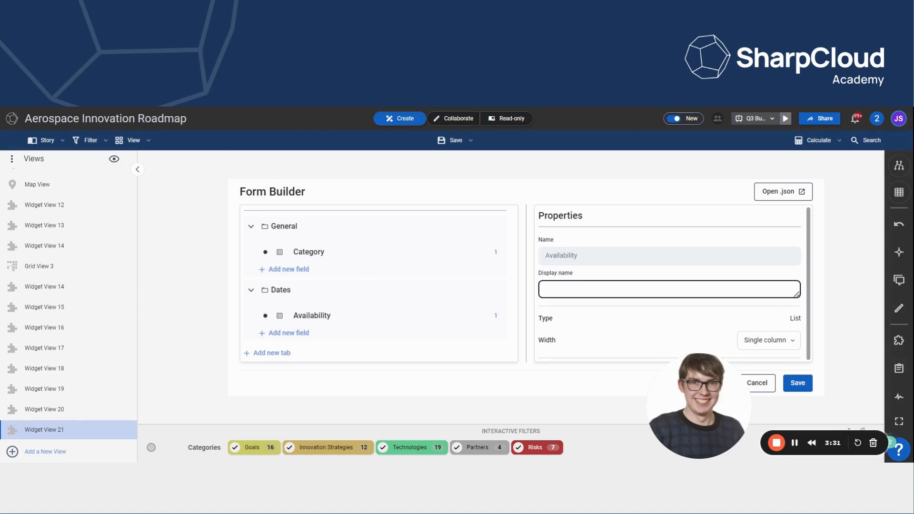
text(What is the ava)
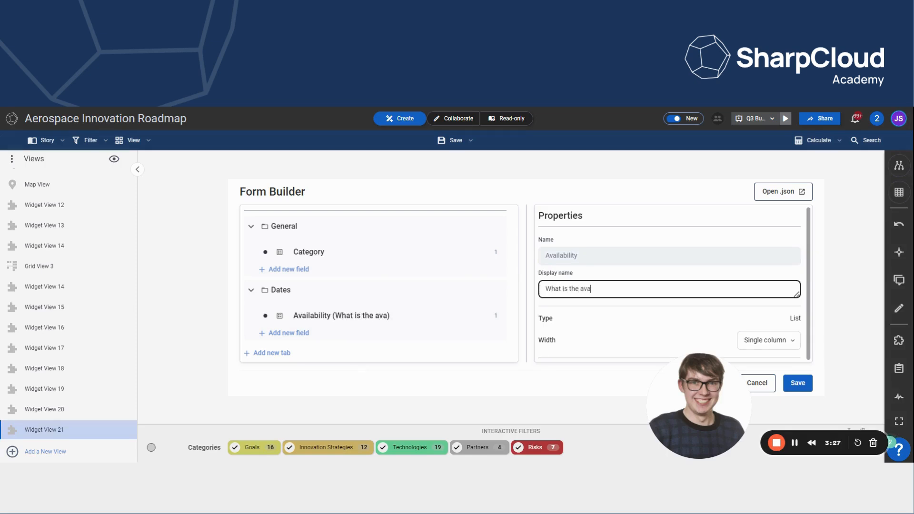
text(ilability of this )
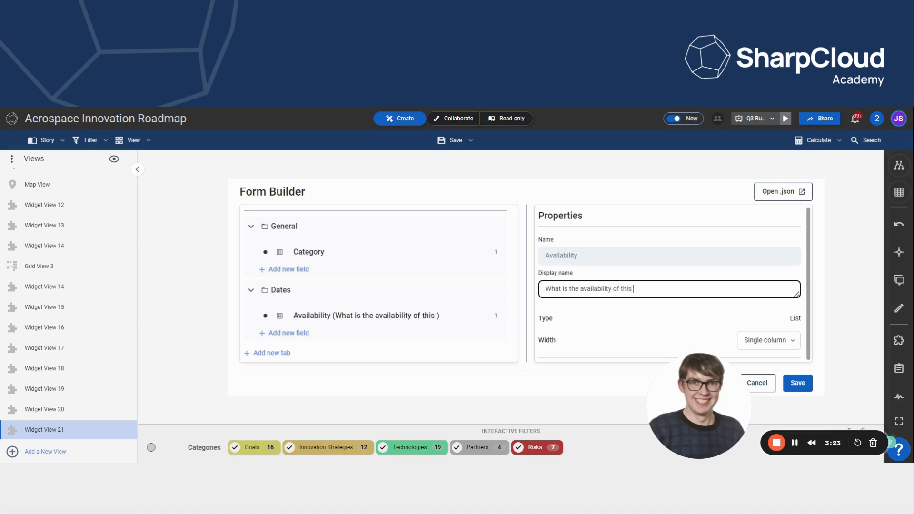
text(item?)
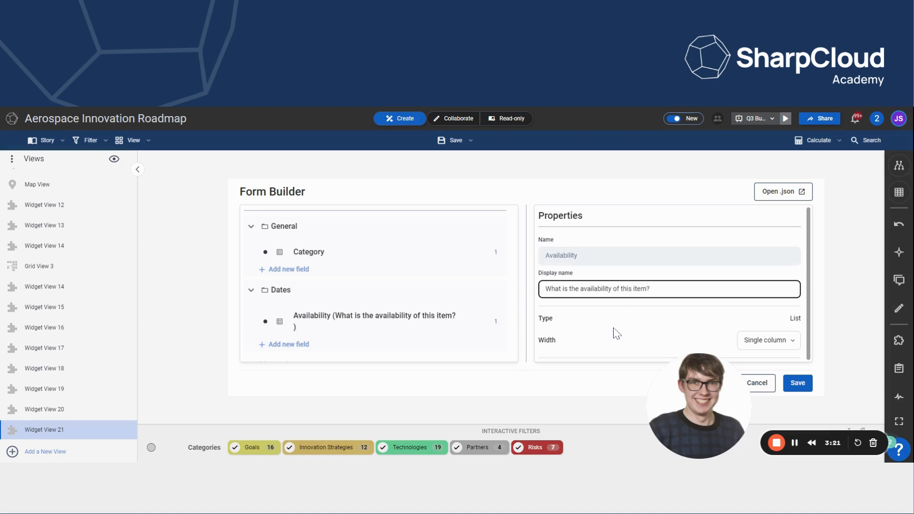
click(789, 347)
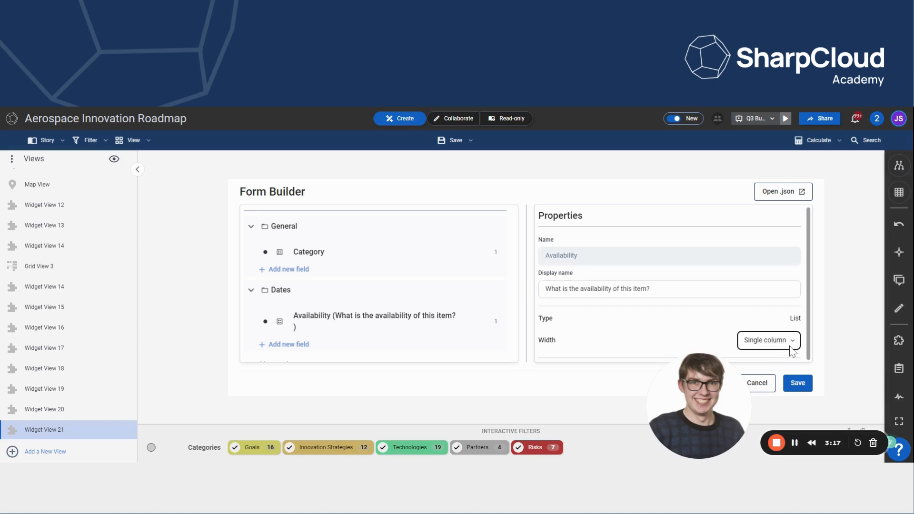
click(693, 344)
click(798, 383)
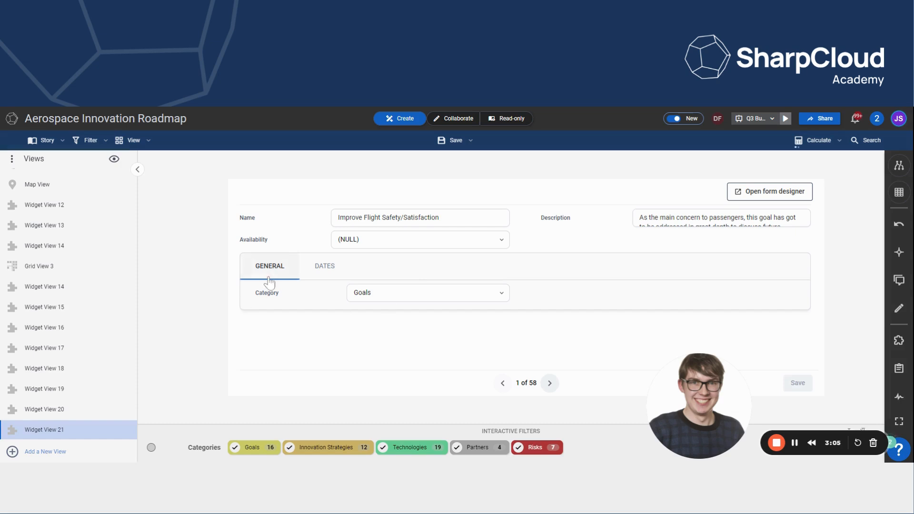
View the form's Dates tab and page forward through the items to the seventh one.
click(319, 277)
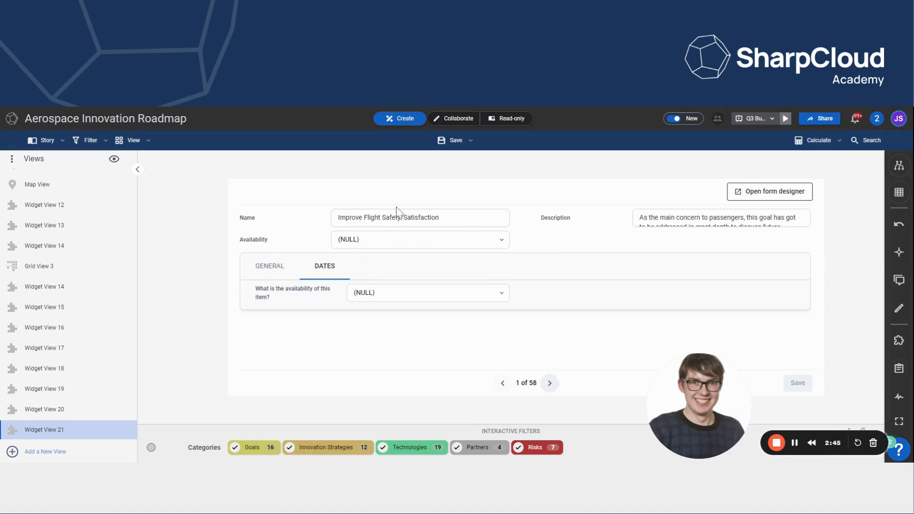
click(550, 385)
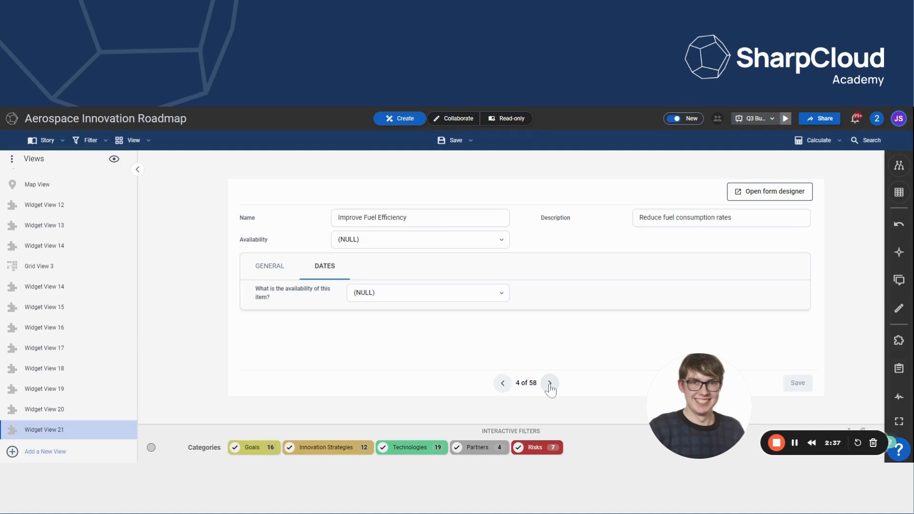
click(550, 384)
click(549, 384)
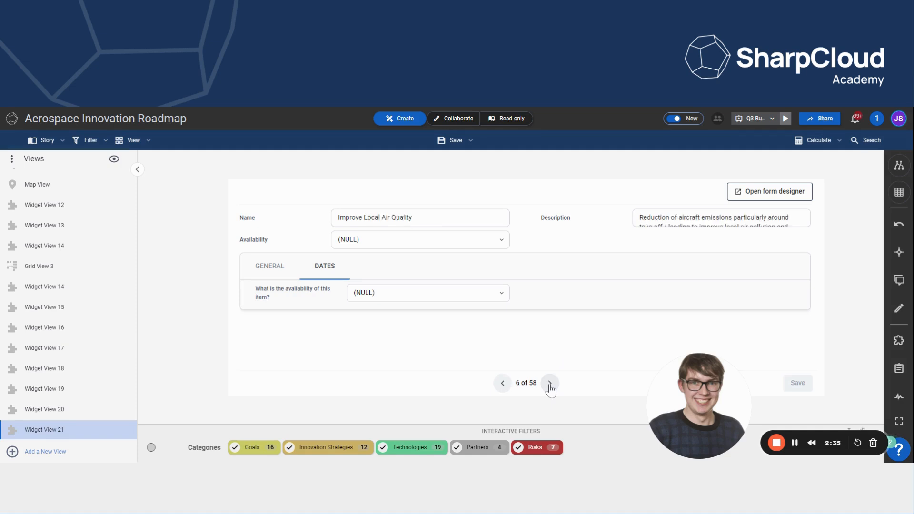
click(550, 384)
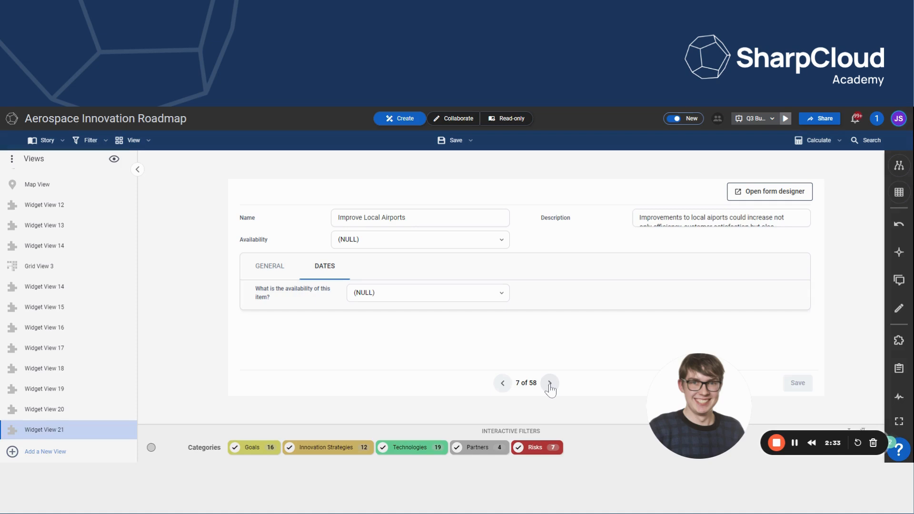
Reopen the form designer and open the form's JSON definition at its options section.
click(777, 193)
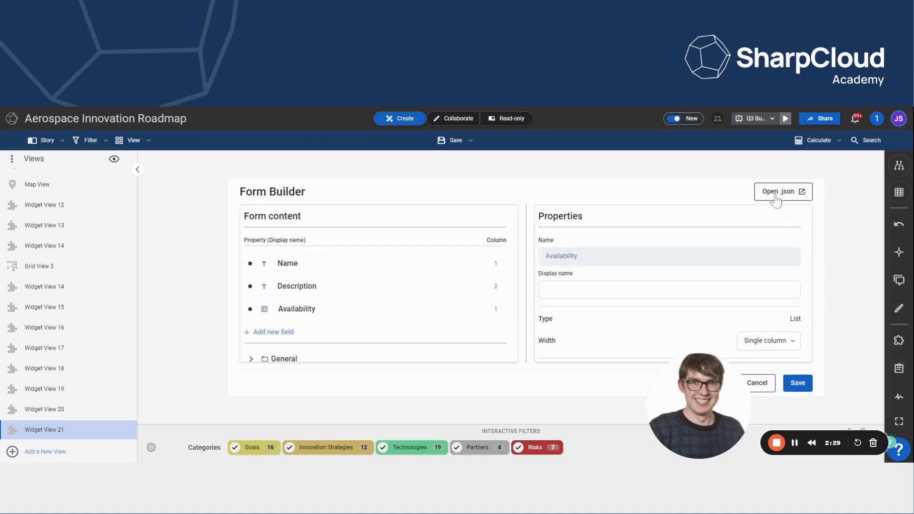
click(774, 196)
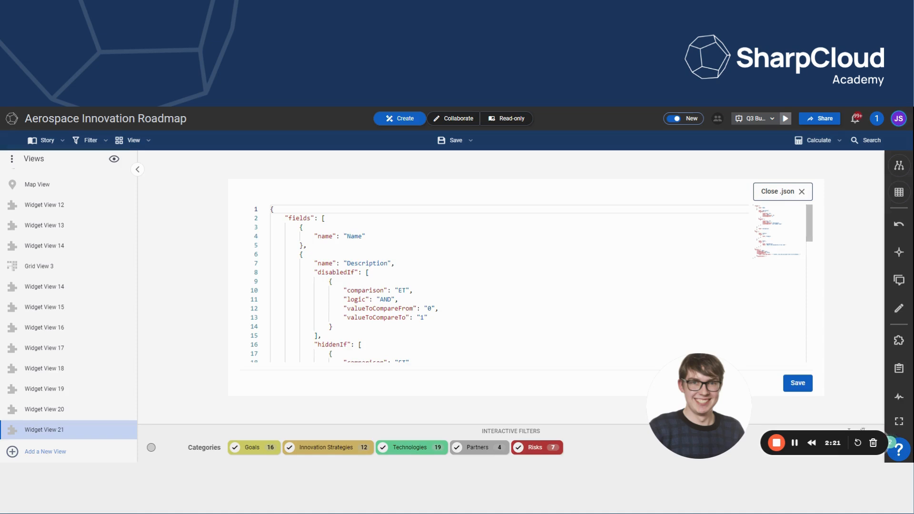
scroll(523, 283, down, 7)
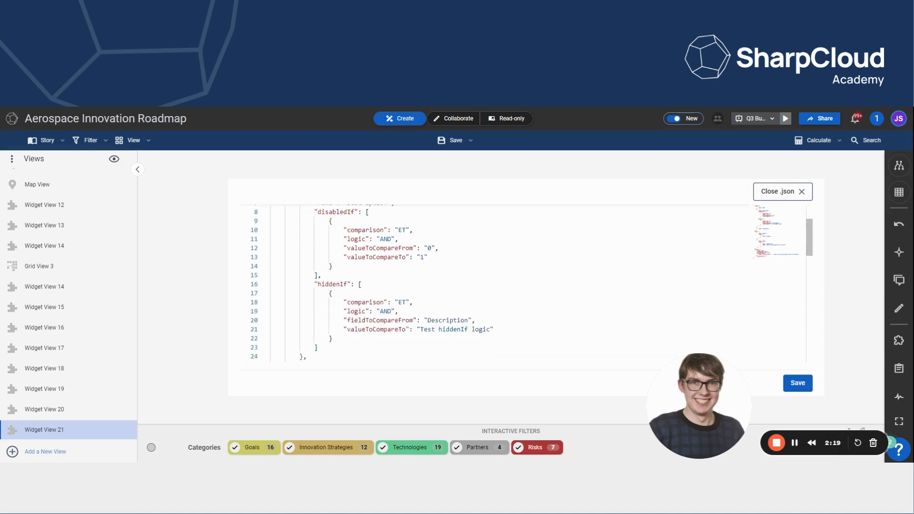
scroll(523, 283, down, 9)
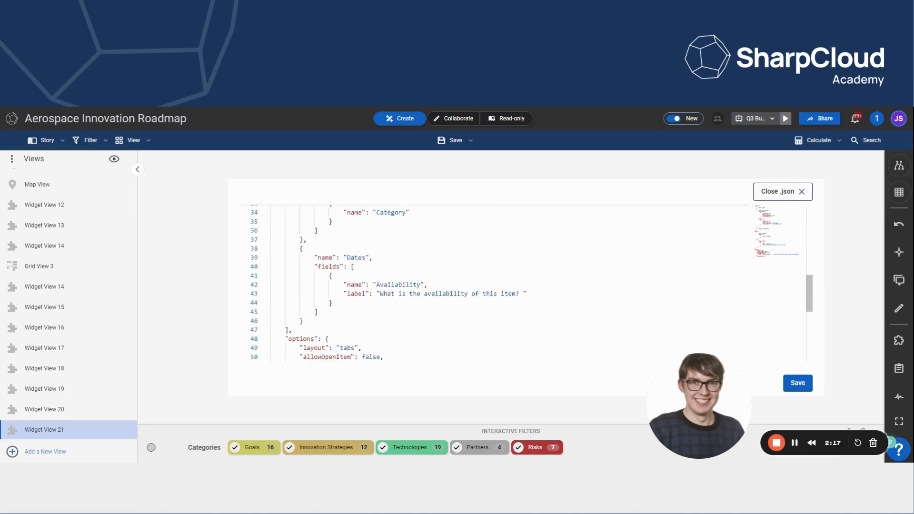
scroll(524, 283, down, 1)
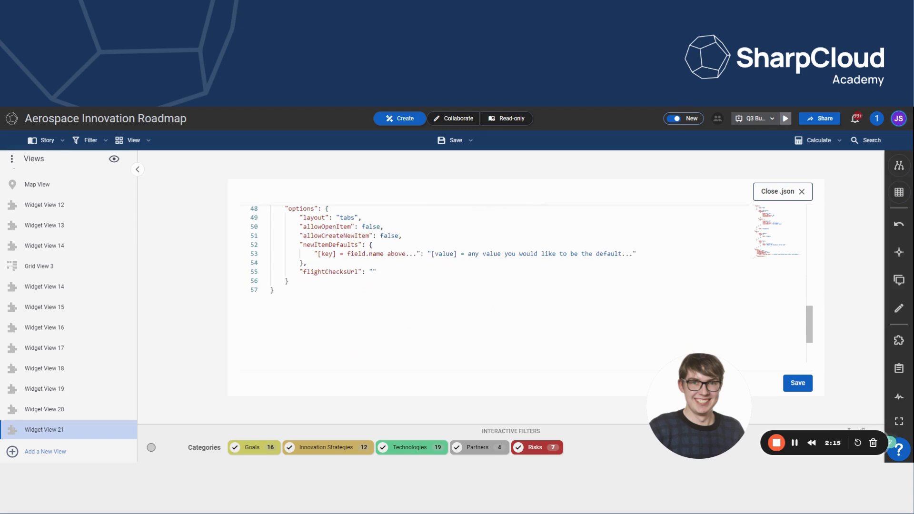
scroll(523, 284, up, 1)
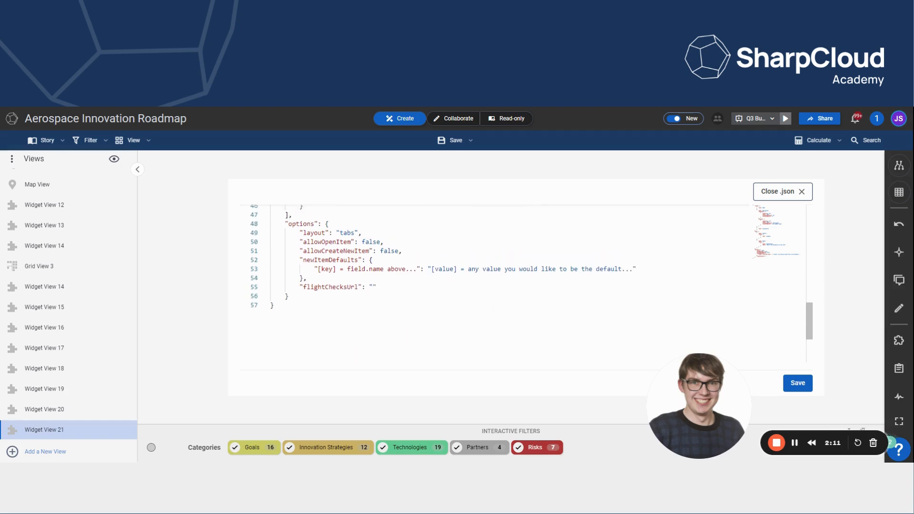
Set allowCreateNewItem to true in the form's JSON options and save the form.
click(398, 251)
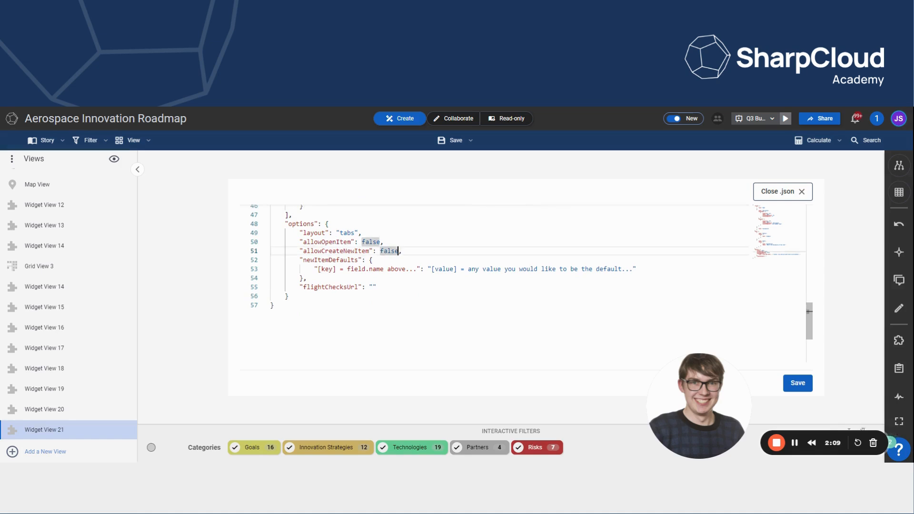
key(BackSpace)
key(BackSpace)
key(BackSpace)
key(BackSpace)
key(BackSpace)
text(true)
click(797, 382)
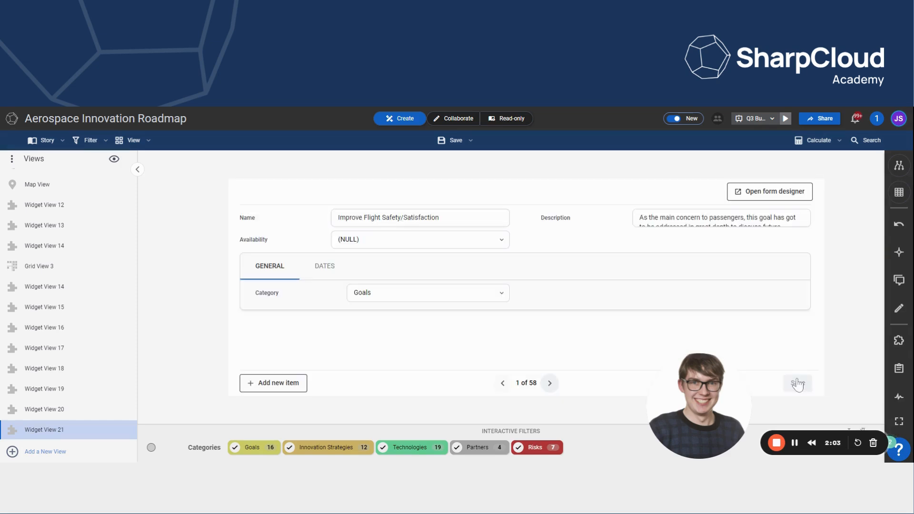
Start a new blank item in the form and activate its Name field.
click(277, 390)
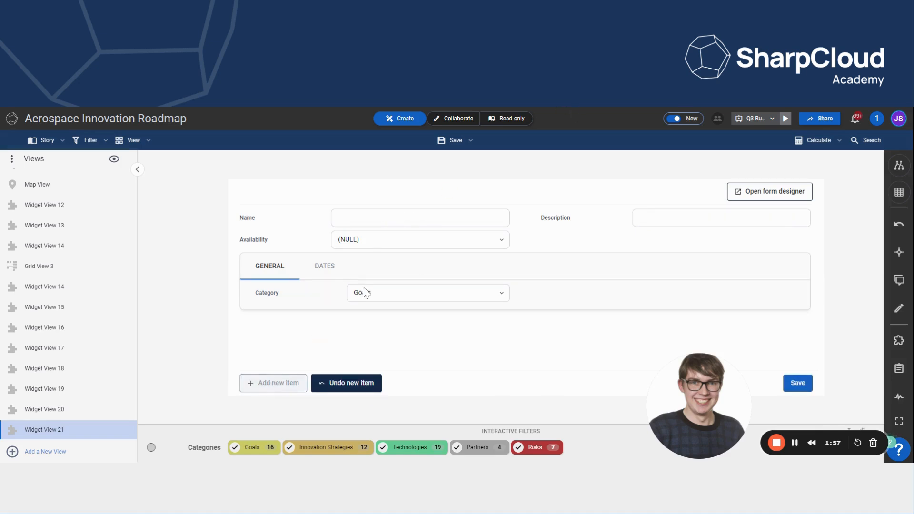
click(400, 218)
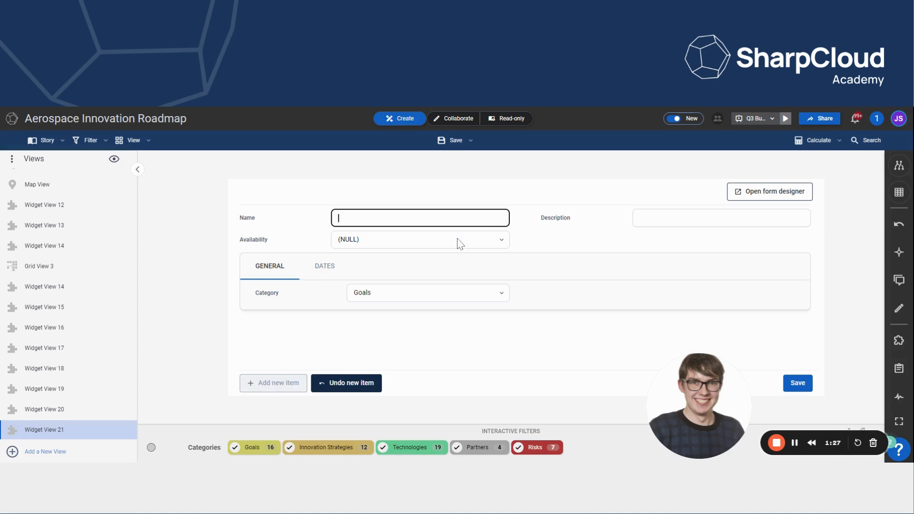
scroll(33, 245, up, 3)
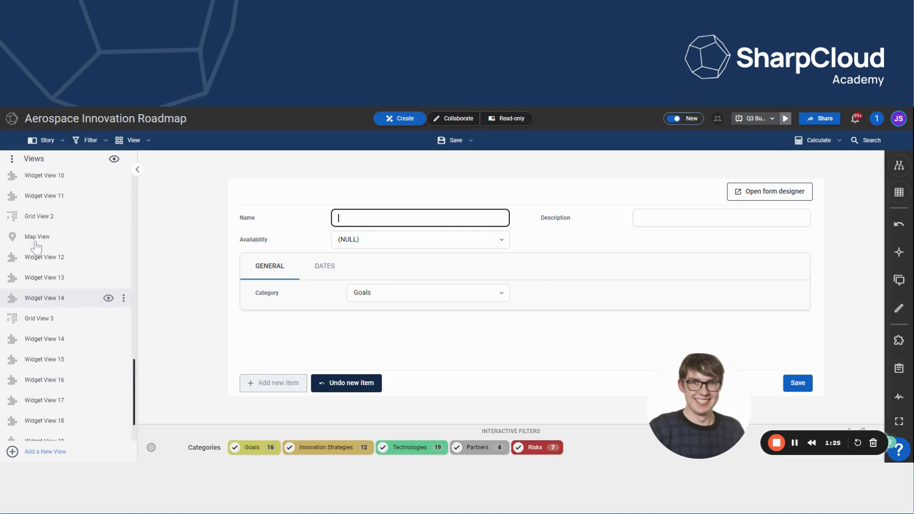
scroll(36, 246, down, 3)
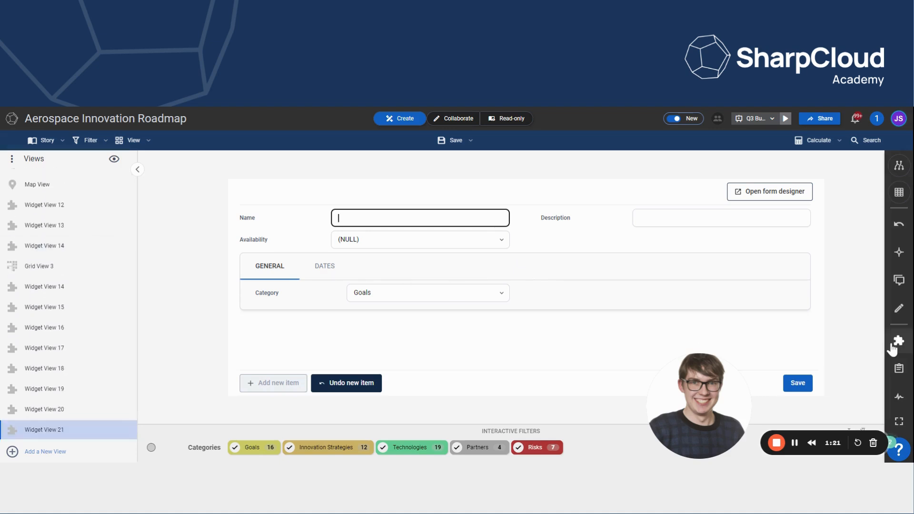
click(719, 342)
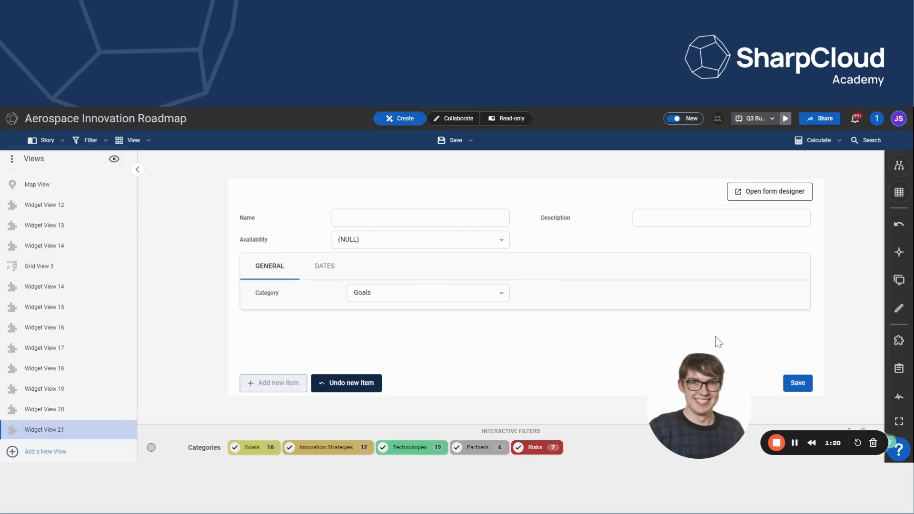
Select the form widget in Widget View 21 for editing and copy its embed URL.
click(898, 340)
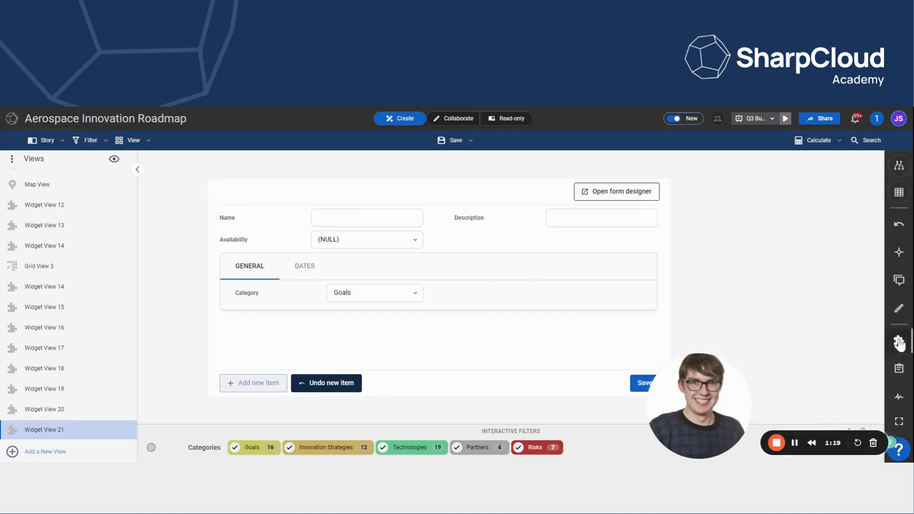
click(517, 328)
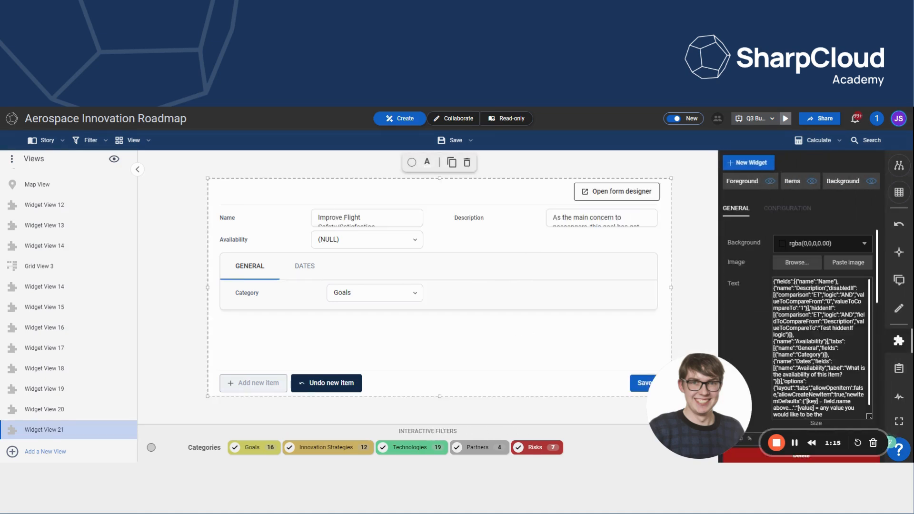
scroll(822, 328, down, 5)
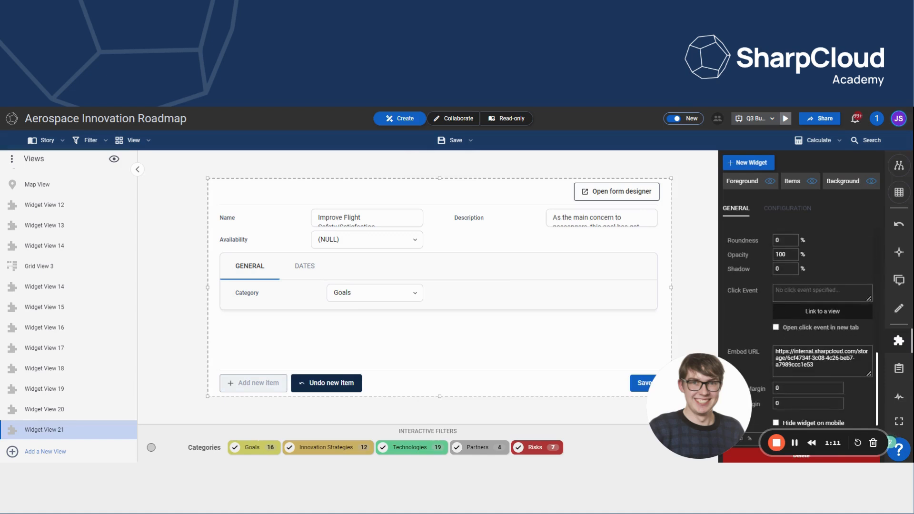
drag(816, 366, 767, 344)
key(ctrl+c)
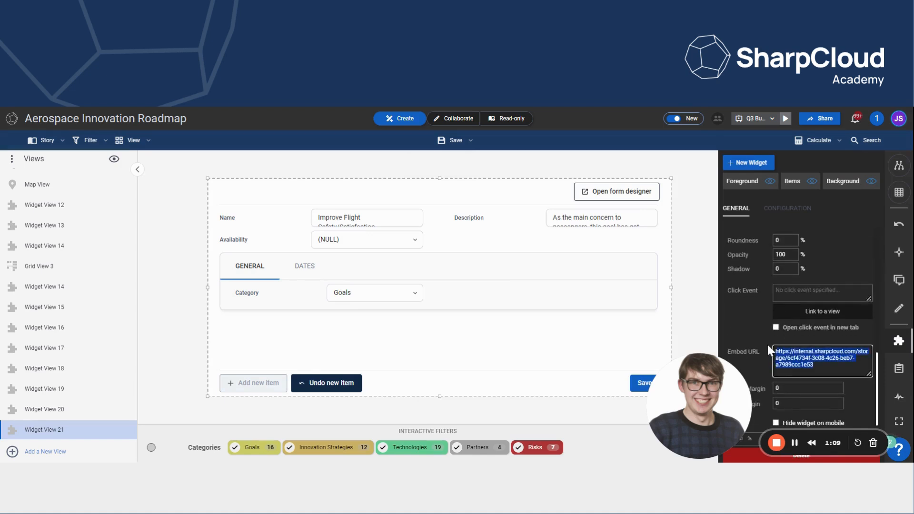
Open Layer View 2 and place a new widget at the upper edge of the view, above the Goals row.
scroll(67, 298, up, 10)
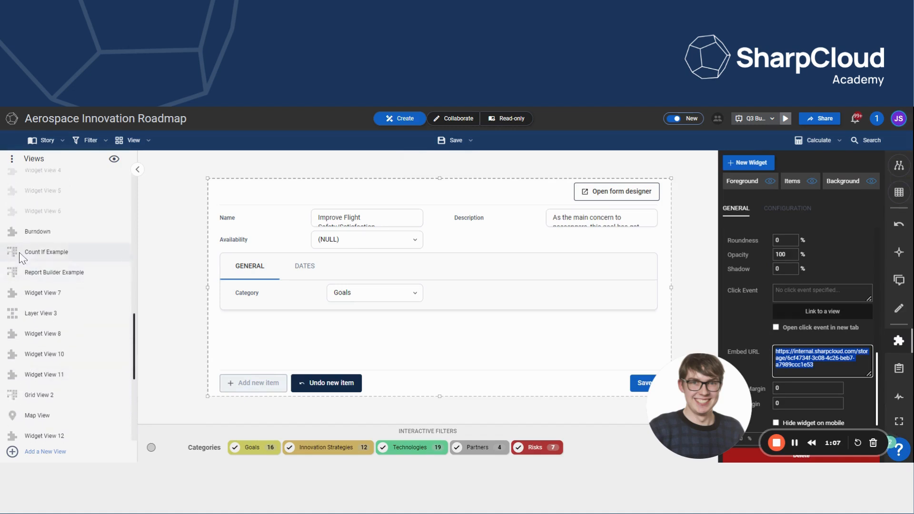
scroll(19, 258, up, 4)
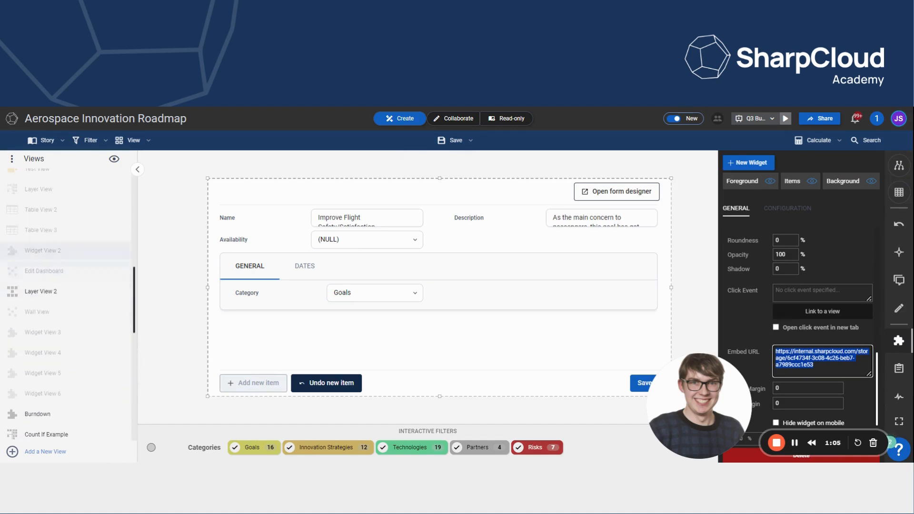
click(41, 294)
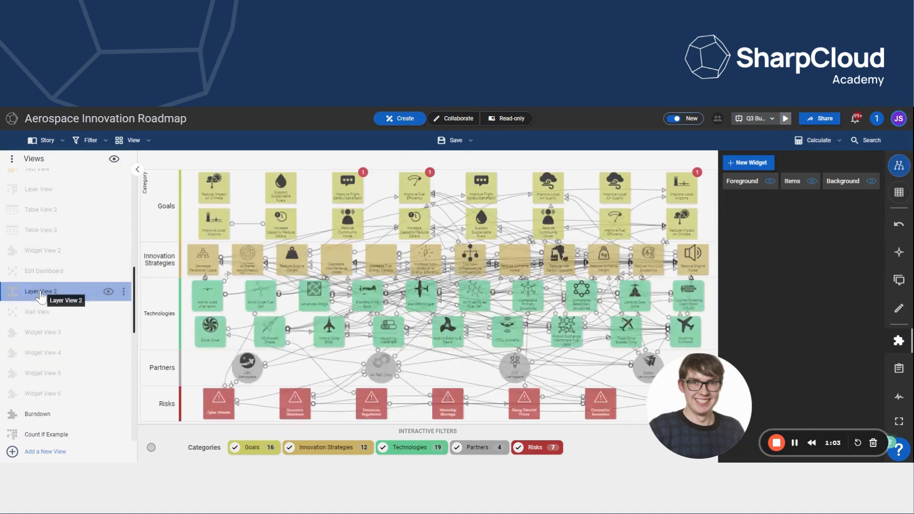
scroll(52, 269, up, 4)
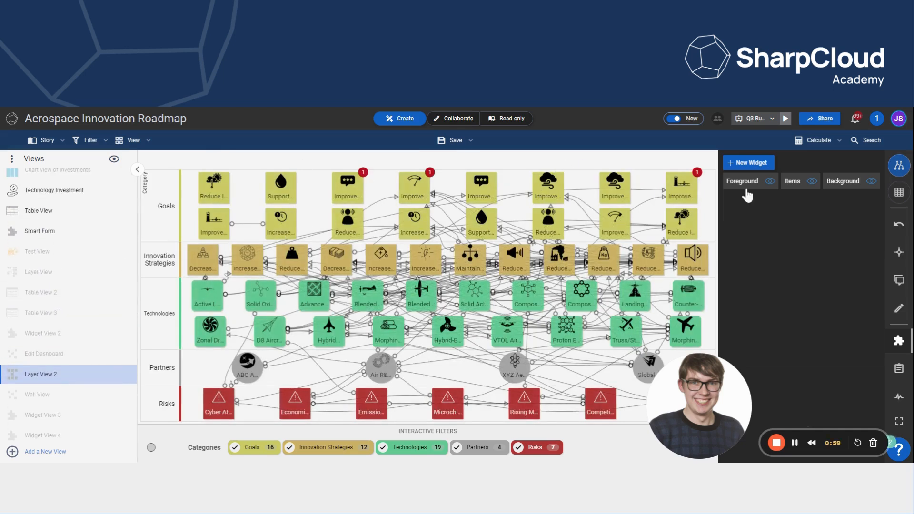
click(748, 162)
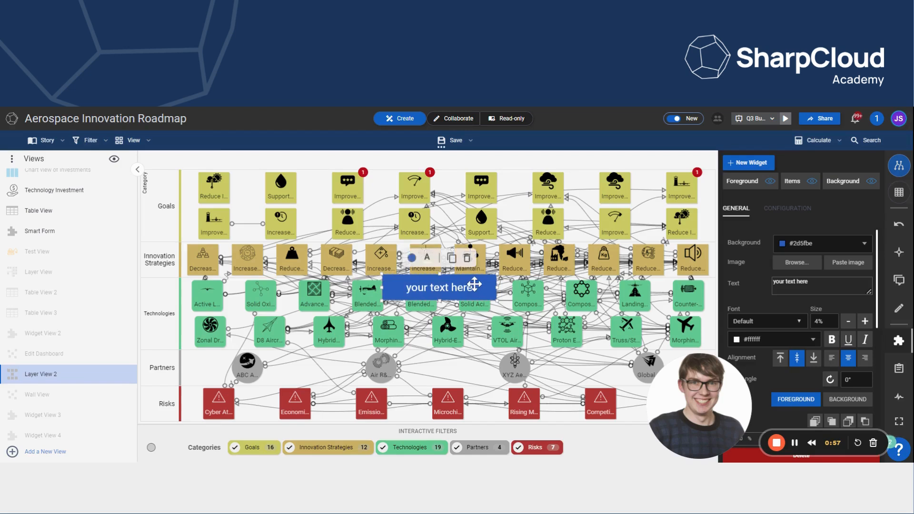
drag(474, 284, 586, 157)
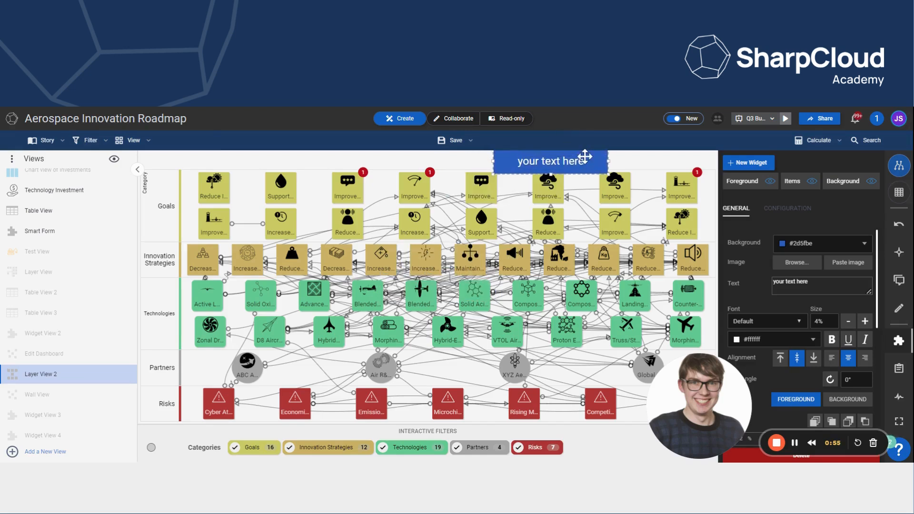
Set the new widget's embed URL to the URL copied from the form widget.
scroll(770, 337, down, 5)
click(819, 368)
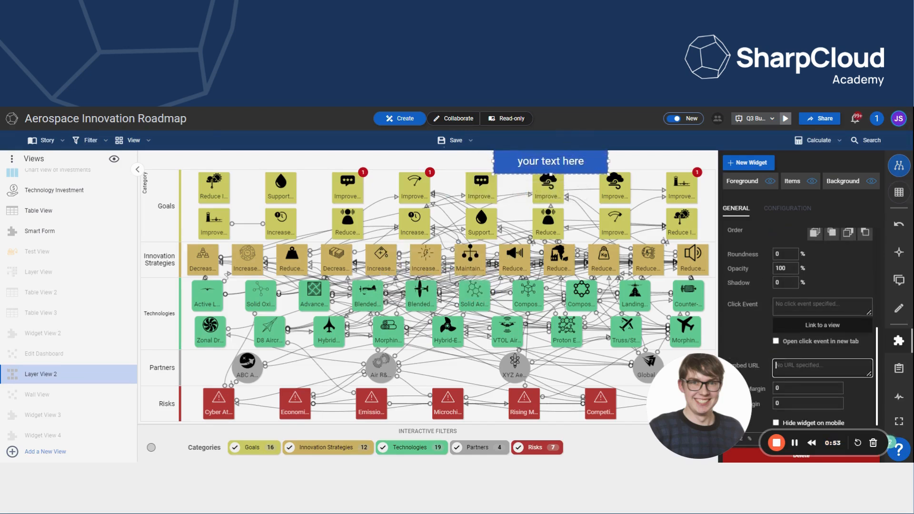
key(ctrl+v)
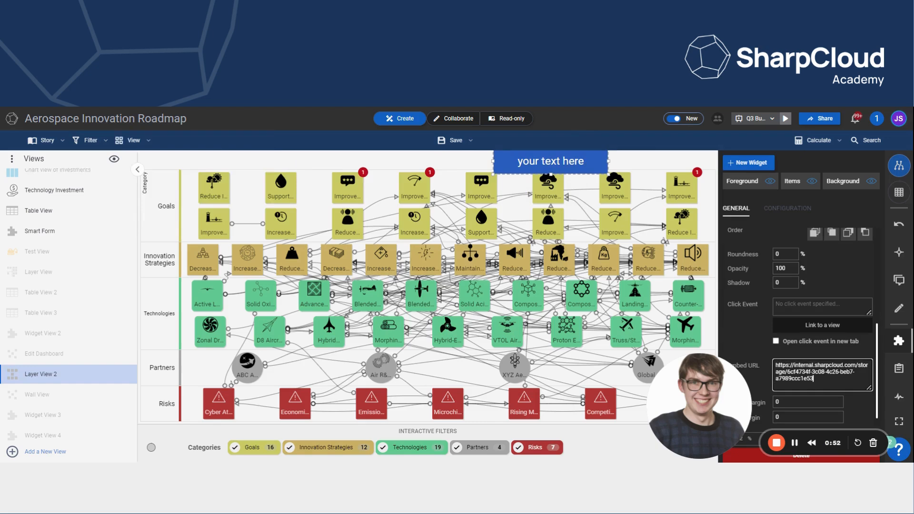
Set Layer View 2's top view margin to 50% and close the view setup.
click(130, 140)
click(588, 311)
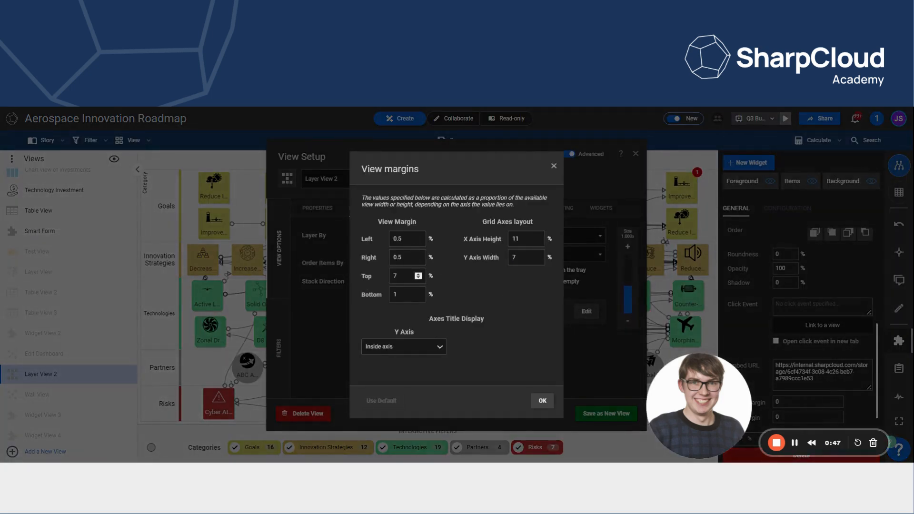
click(405, 276)
key(BackSpace)
text(10)
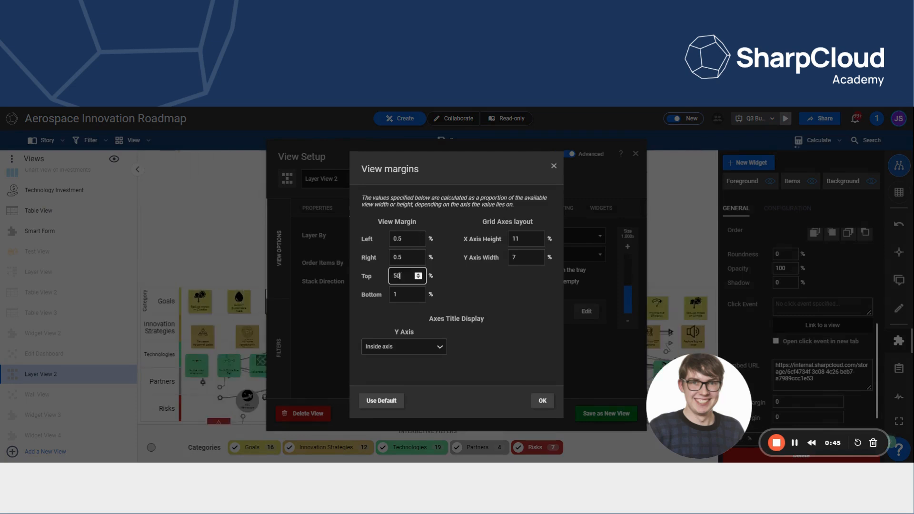
click(544, 402)
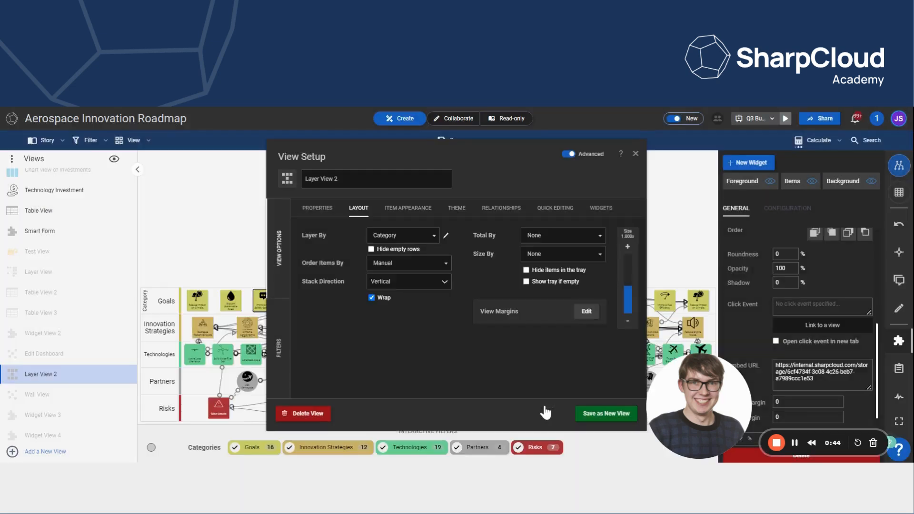
click(636, 154)
Move and enlarge the embedded form widget so it spans the view's width in the empty area above the layers.
click(504, 167)
drag(505, 167, 227, 166)
drag(339, 184, 700, 277)
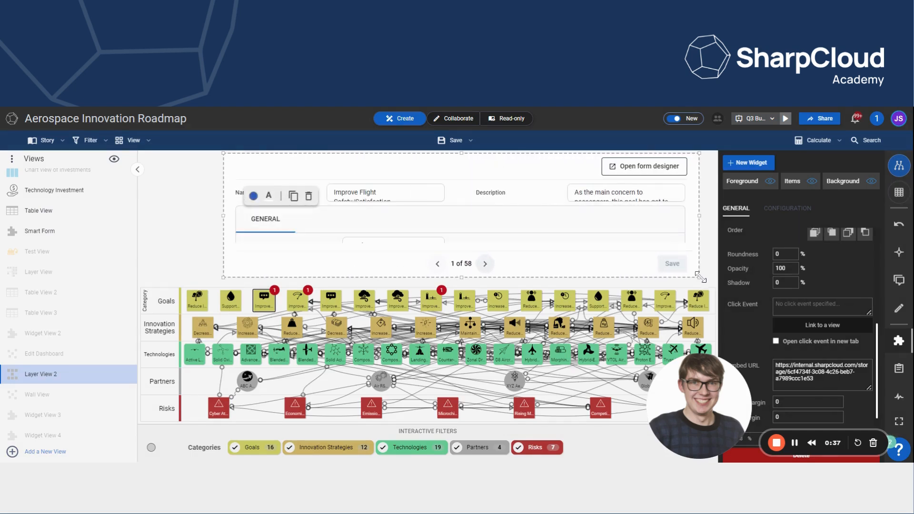
drag(463, 183, 395, 177)
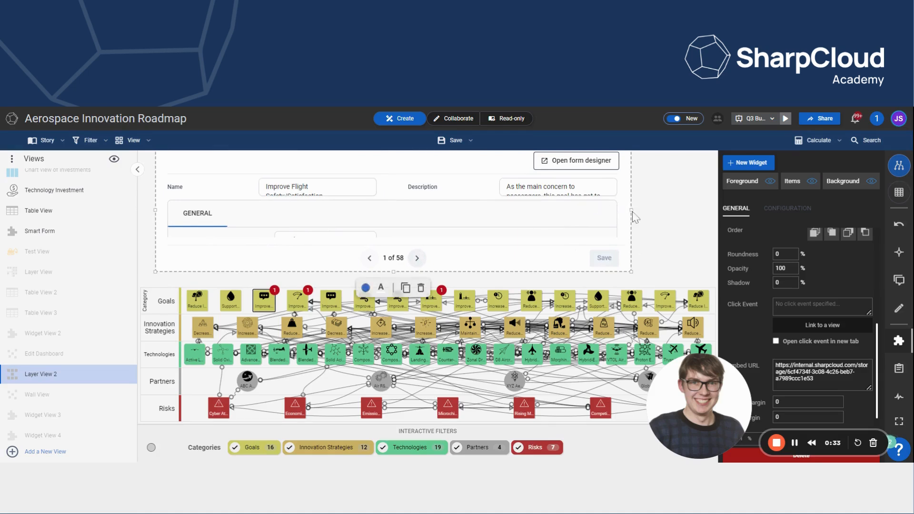
drag(633, 211, 708, 210)
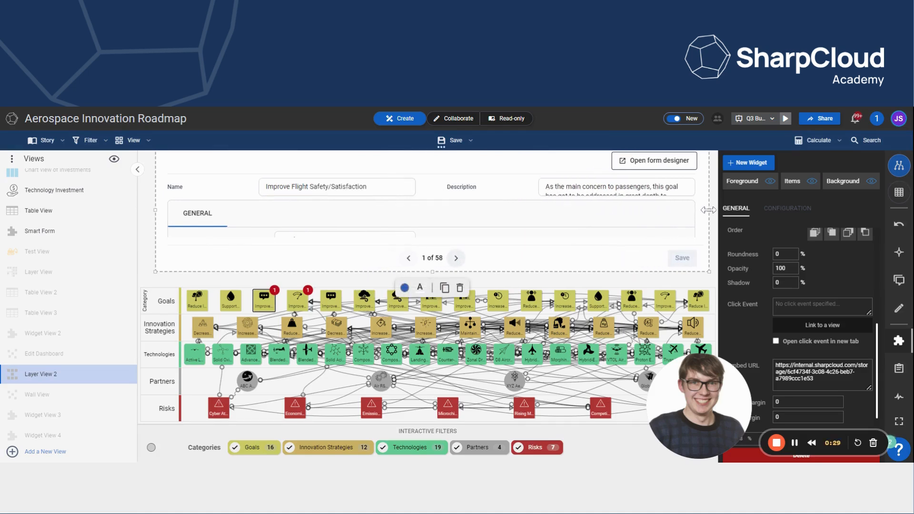